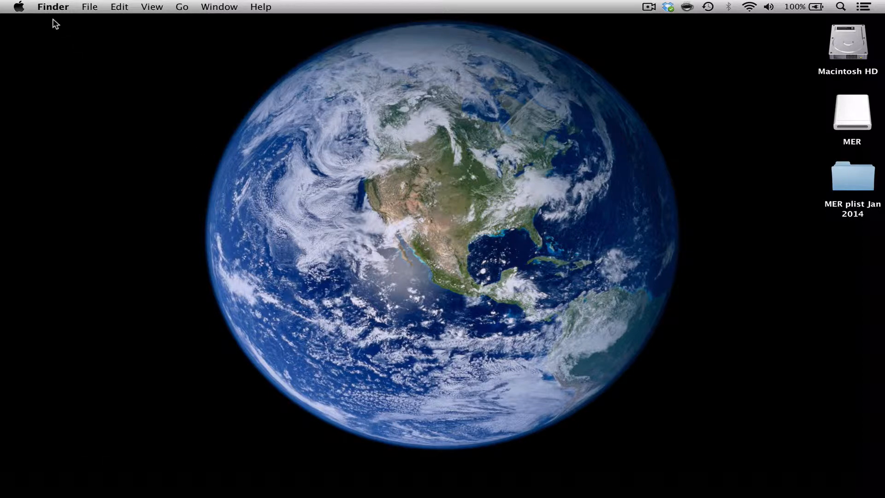
Open the hidden user Library folder in Finder and expand its Preferences folder
{"action": "left_click", "coordinate": [182, 7]}
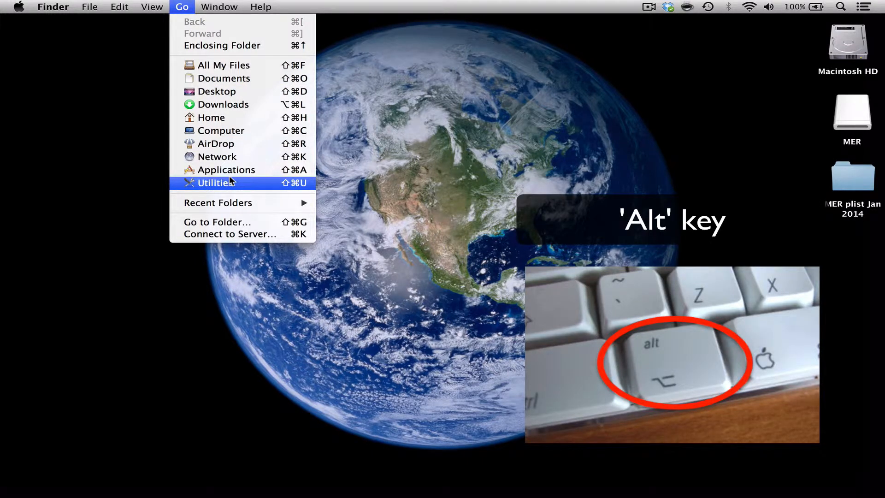
{"action": "key", "text": "alt"}
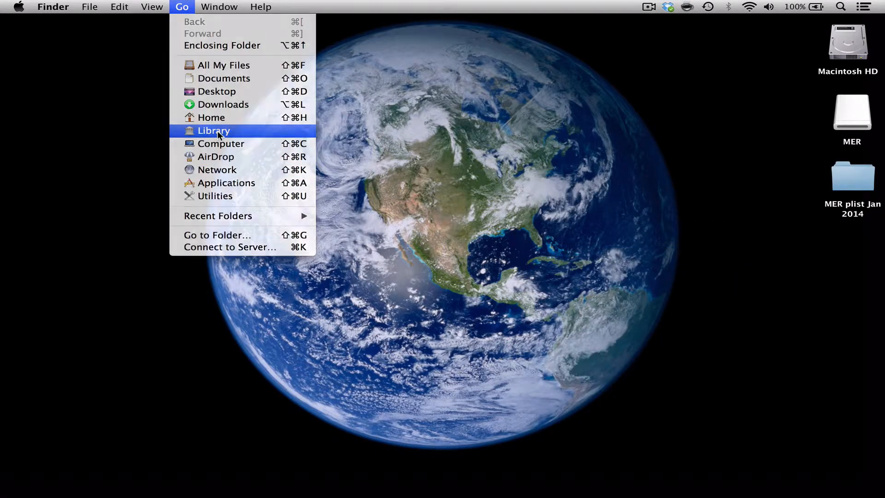
{"action": "left_click", "coordinate": [215, 131]}
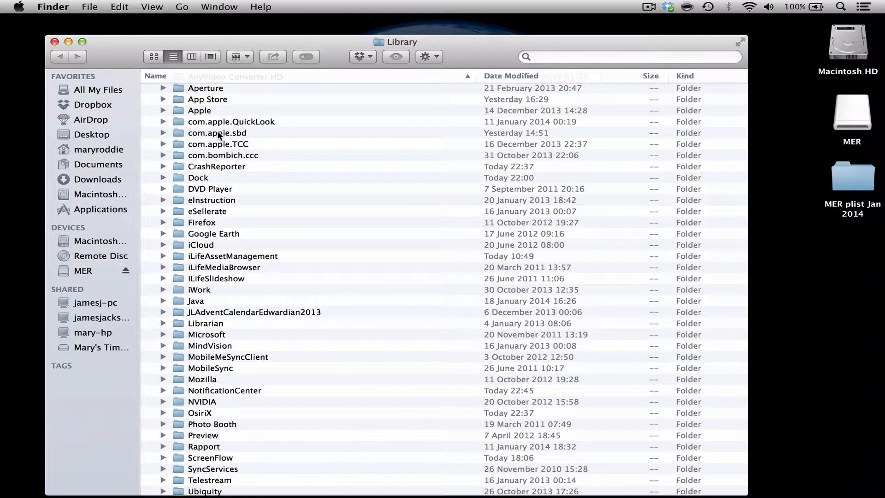
{"action": "scroll", "coordinate": [218, 134], "scroll_direction": "down", "scroll_amount": 15}
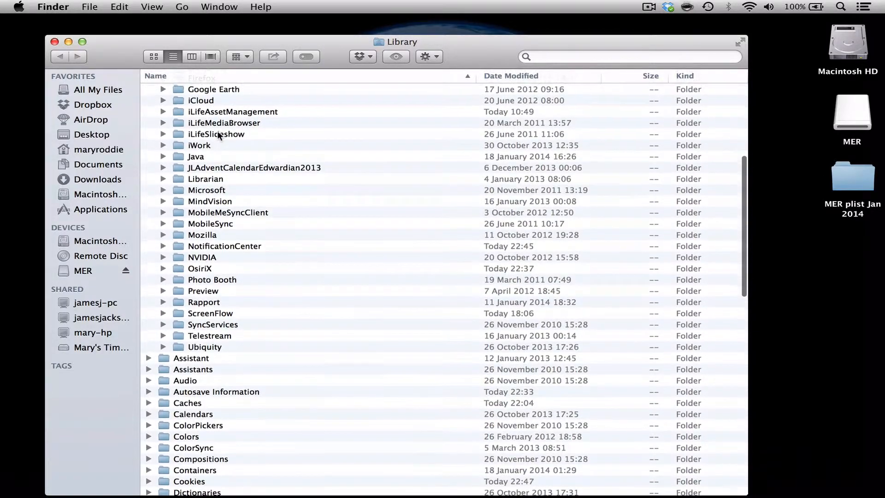
{"action": "scroll", "coordinate": [219, 133], "scroll_direction": "down", "scroll_amount": 10}
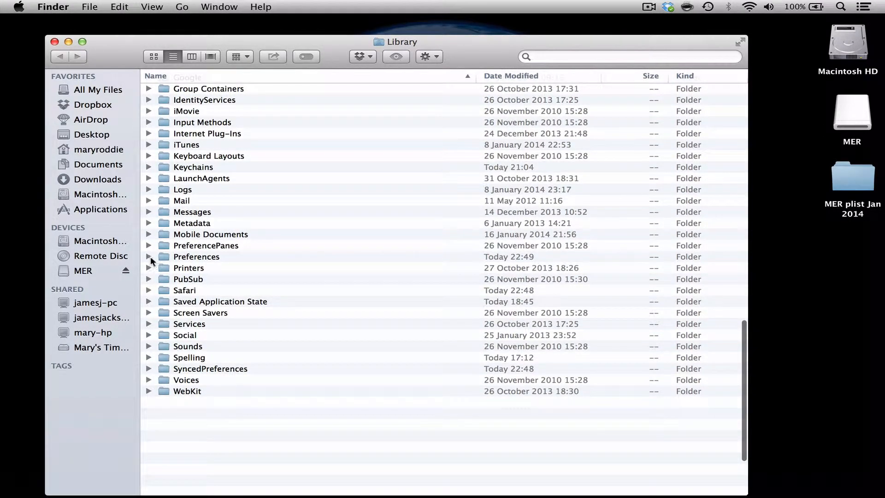
{"action": "left_click", "coordinate": [166, 257]}
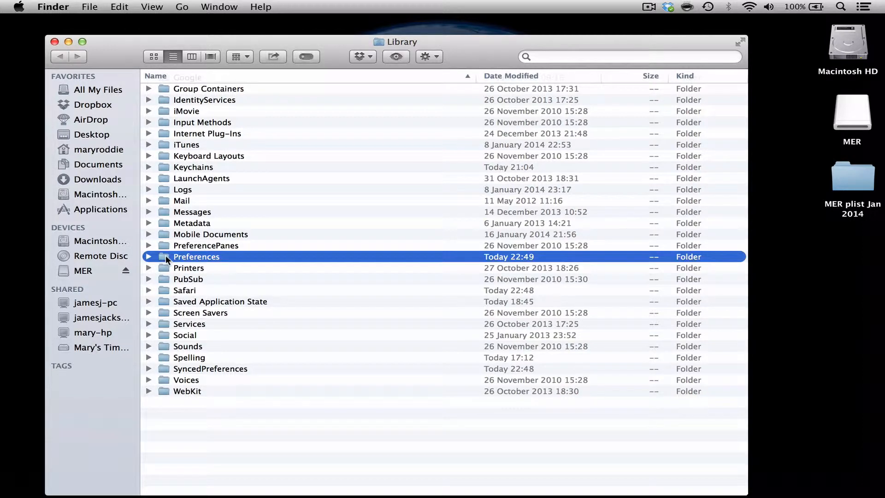
{"action": "left_click", "coordinate": [148, 257]}
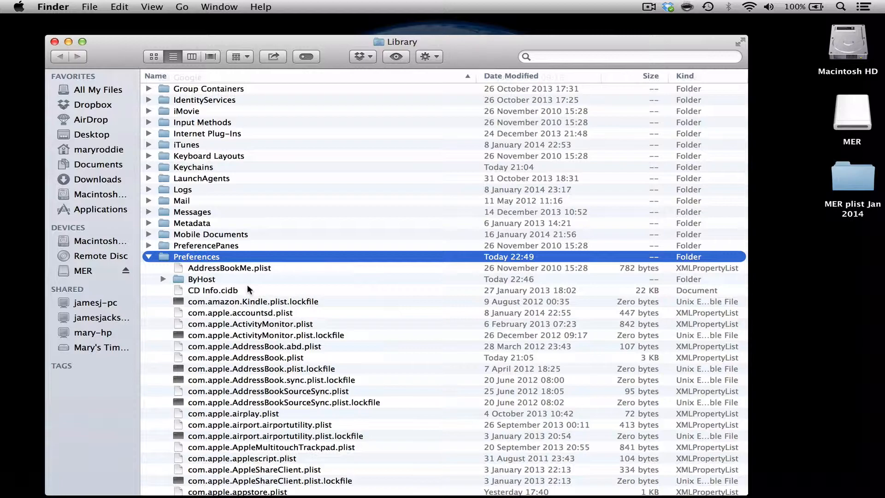
Locate and select com.rossetantoine.osirix.plist among the Preferences files, then close the Library window
{"action": "scroll", "coordinate": [248, 288], "scroll_direction": "down", "scroll_amount": 15}
{"action": "scroll", "coordinate": [247, 288], "scroll_direction": "down", "scroll_amount": 15}
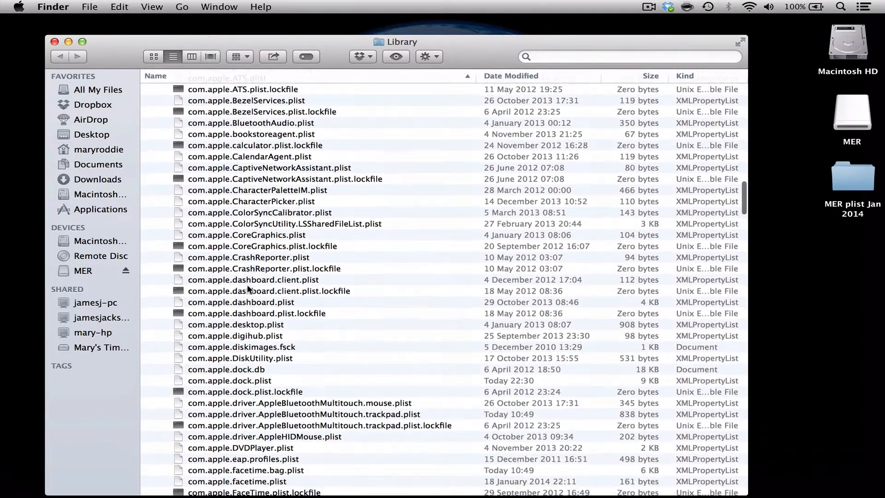
{"action": "scroll", "coordinate": [247, 289], "scroll_direction": "down", "scroll_amount": 2}
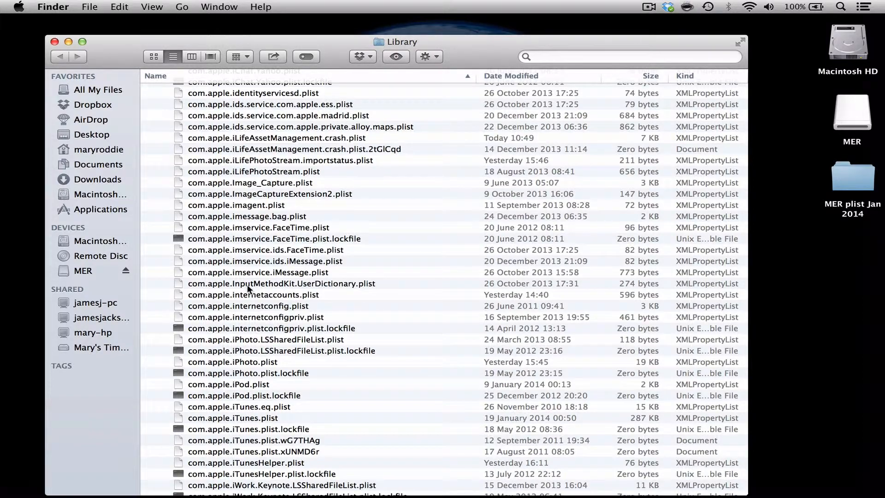
{"action": "scroll", "coordinate": [247, 289], "scroll_direction": "down", "scroll_amount": 10}
{"action": "scroll", "coordinate": [248, 288], "scroll_direction": "down", "scroll_amount": 20}
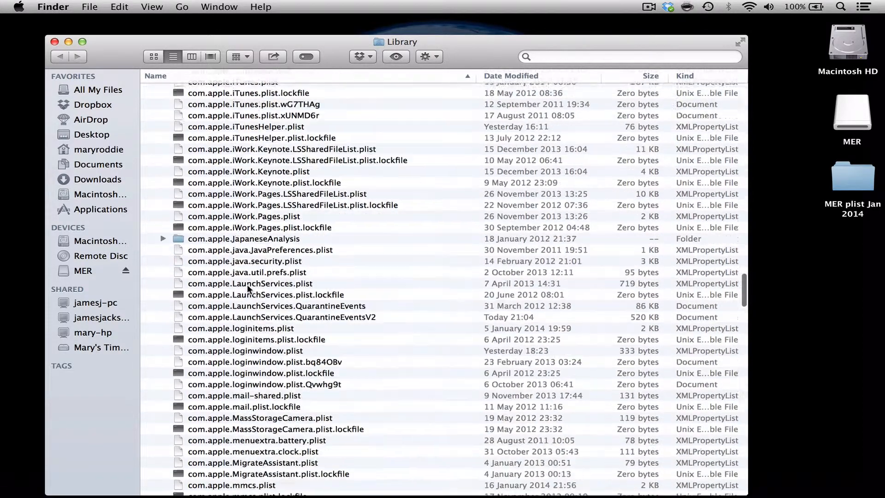
{"action": "scroll", "coordinate": [248, 288], "scroll_direction": "down", "scroll_amount": 20}
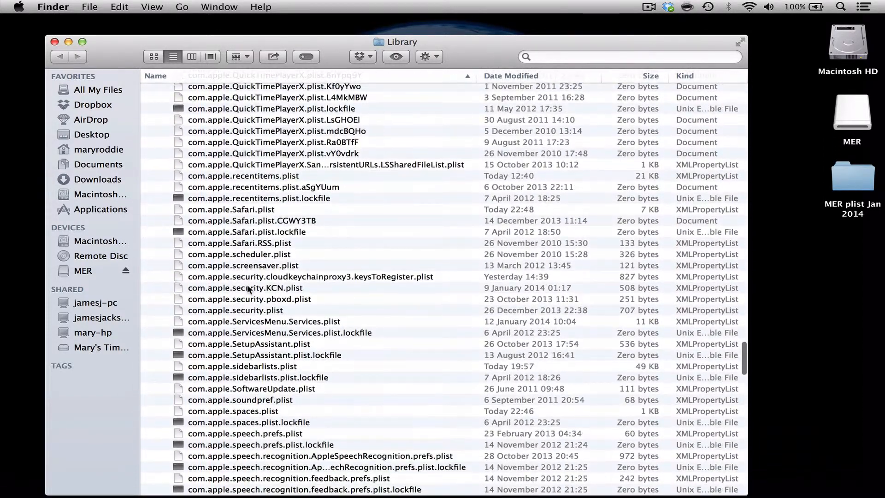
{"action": "scroll", "coordinate": [247, 289], "scroll_direction": "down", "scroll_amount": 20}
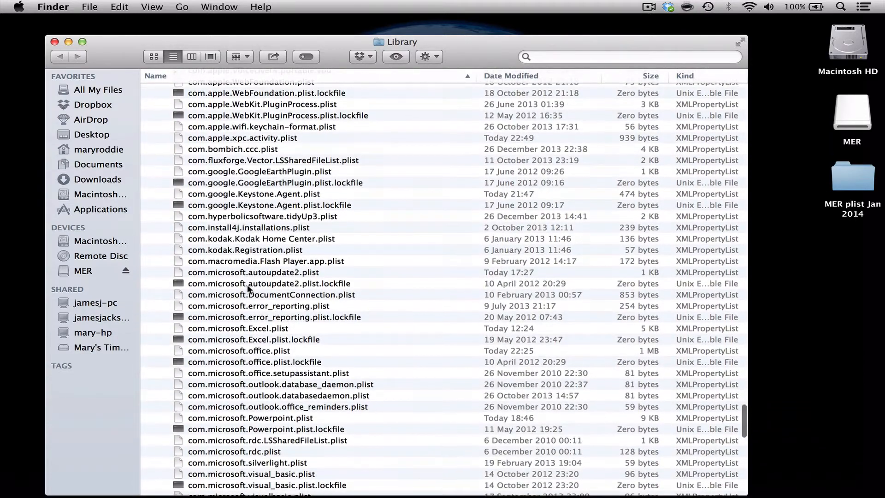
{"action": "scroll", "coordinate": [248, 288], "scroll_direction": "down", "scroll_amount": 2}
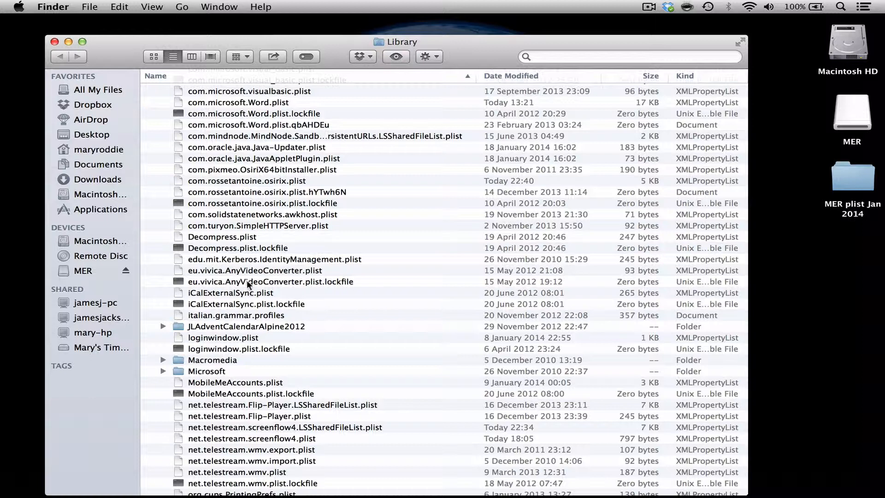
{"action": "left_click", "coordinate": [216, 184]}
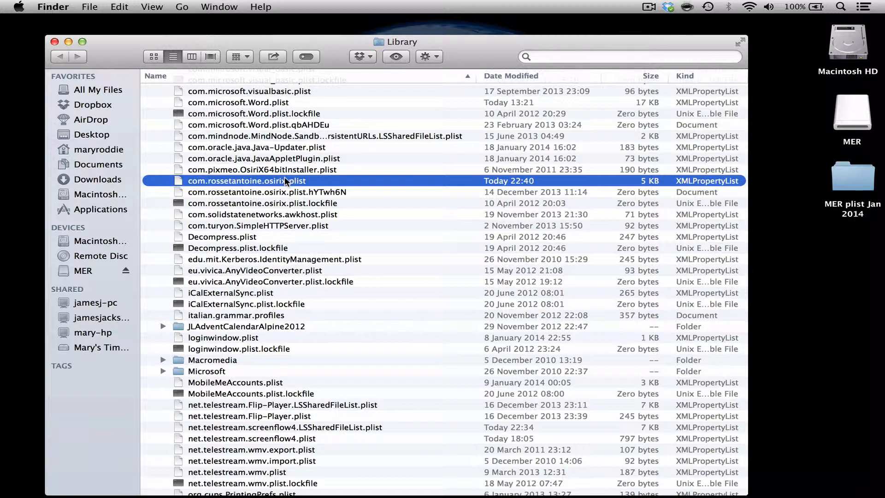
{"action": "left_click", "coordinate": [55, 41]}
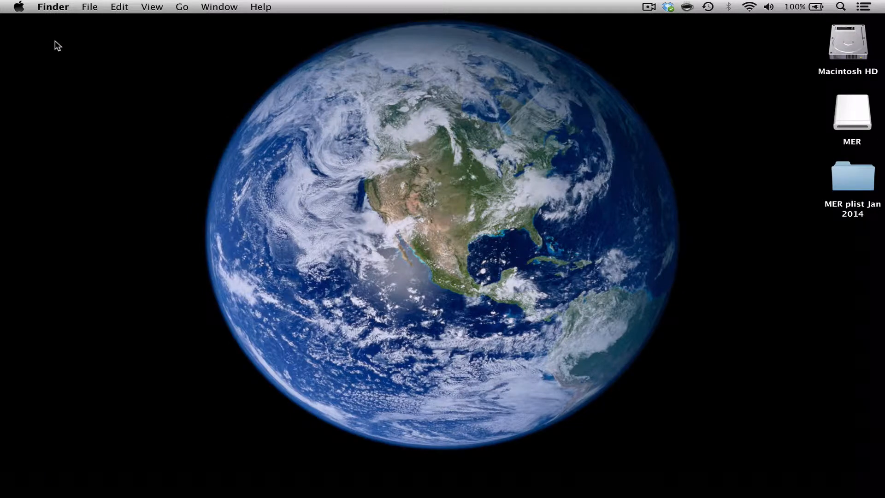
Switch to Safari, view the OsiriX-UKuserGroup page on cloning preferences, and close the browser window
{"action": "mouse_move", "coordinate": [648, 491]}
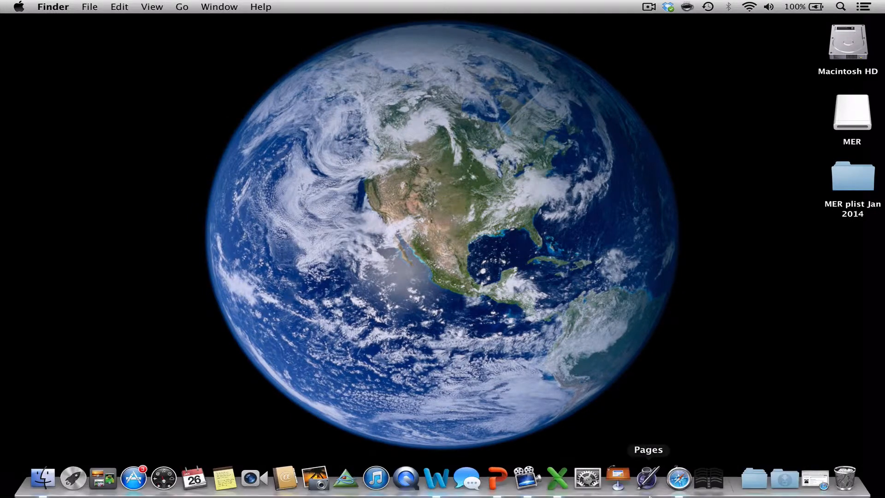
{"action": "left_click", "coordinate": [683, 488]}
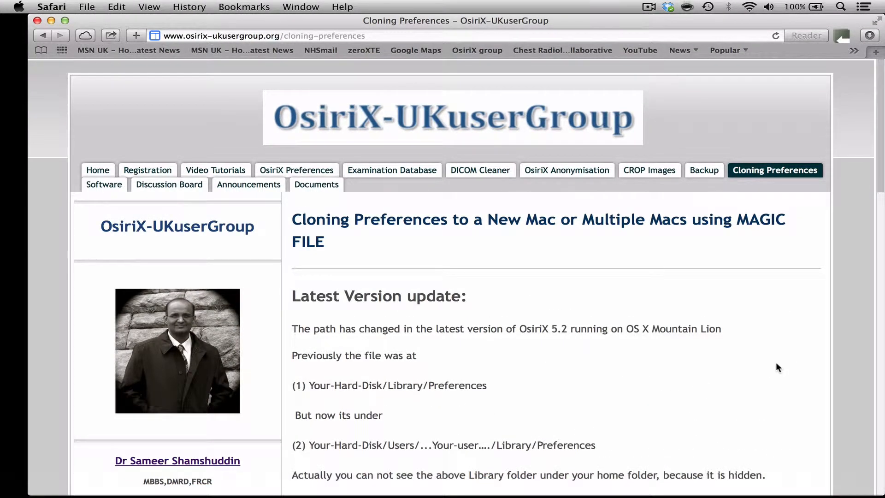
{"action": "scroll", "coordinate": [778, 367], "scroll_direction": "down", "scroll_amount": 1}
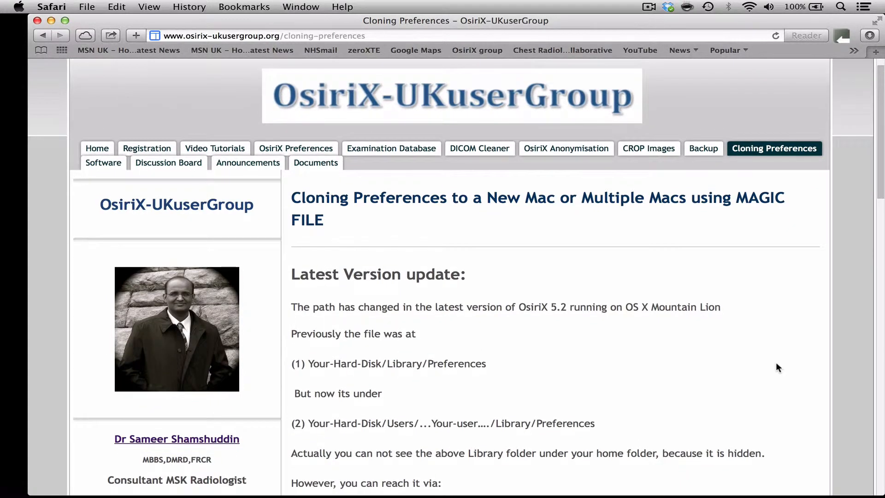
{"action": "scroll", "coordinate": [778, 367], "scroll_direction": "up", "scroll_amount": 1}
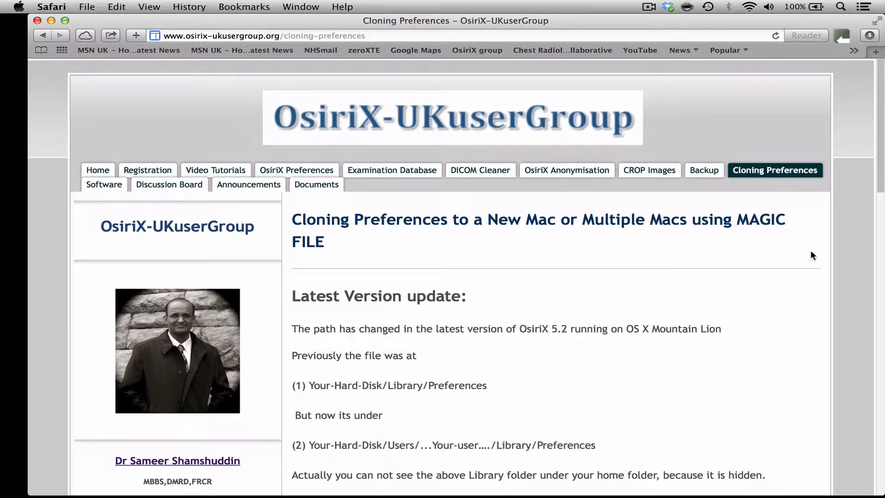
{"action": "left_click", "coordinate": [38, 21]}
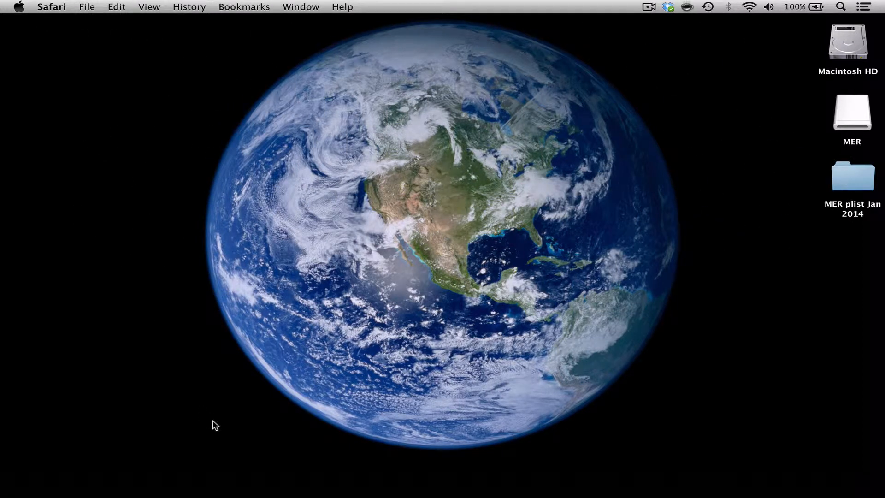
Launch OsiriX, check its version in the application's About information, and close that window
{"action": "mouse_move", "coordinate": [295, 489]}
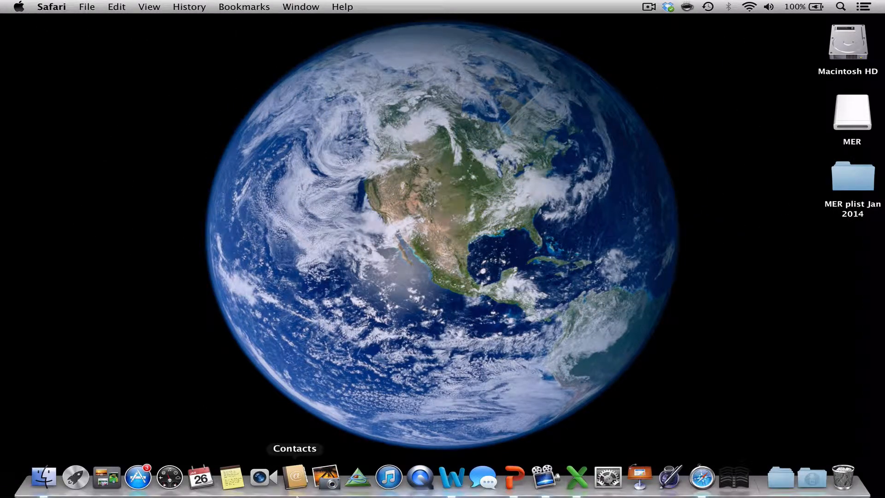
{"action": "left_click", "coordinate": [355, 482]}
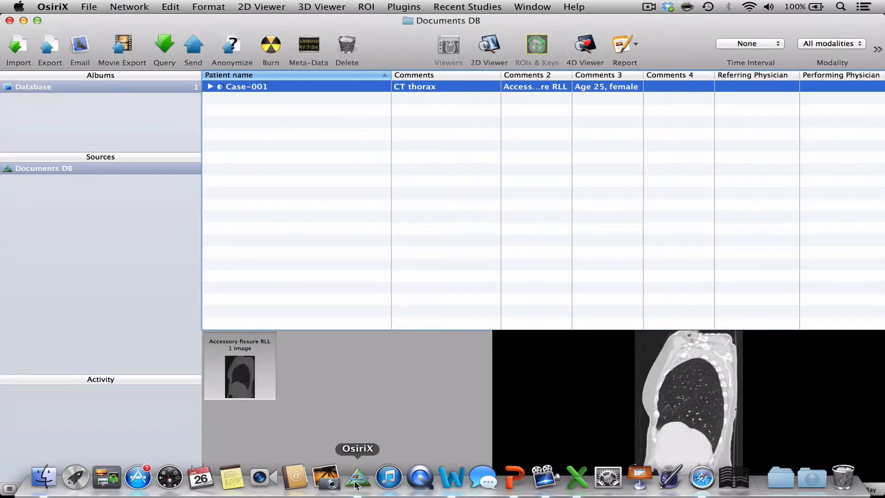
{"action": "left_click", "coordinate": [58, 7]}
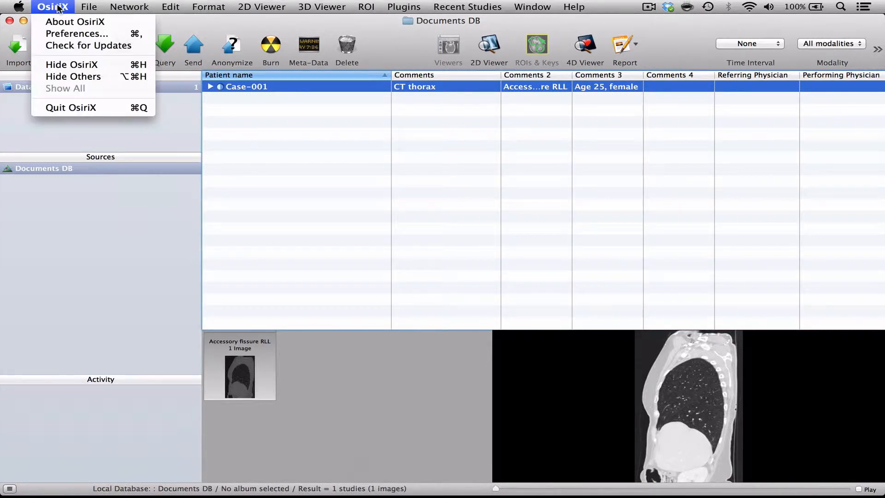
{"action": "left_click", "coordinate": [57, 20]}
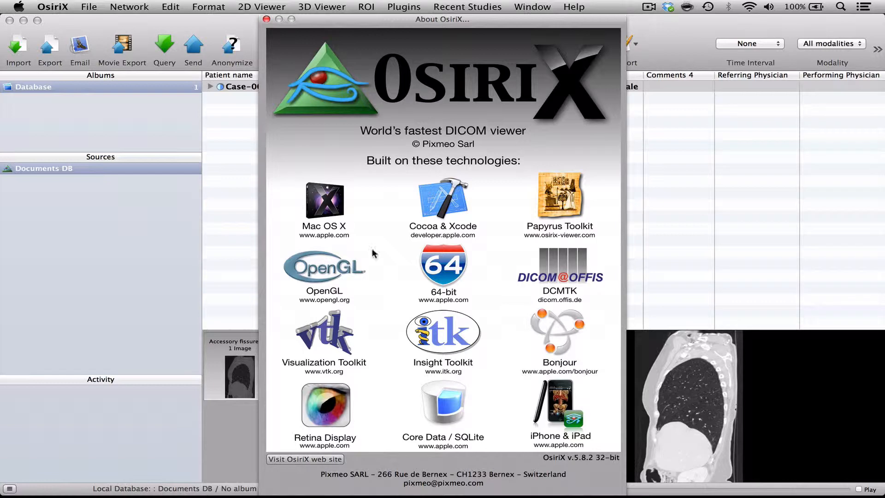
{"action": "left_click", "coordinate": [266, 19]}
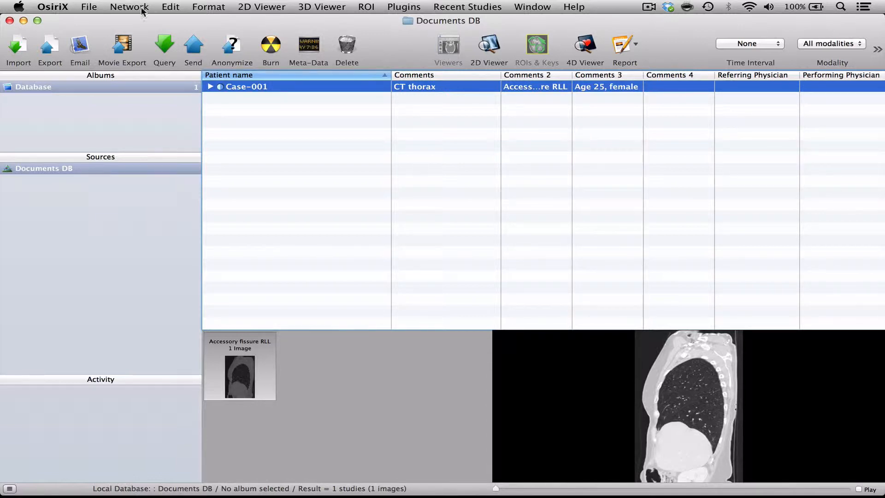
View the General section of the OsiriX preferences, including its save and load options, and close it
{"action": "left_click", "coordinate": [42, 7]}
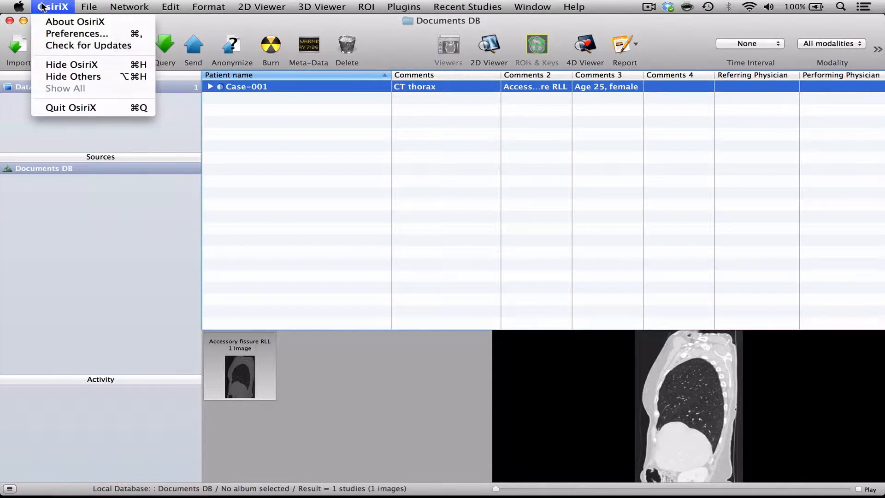
{"action": "left_click", "coordinate": [51, 33]}
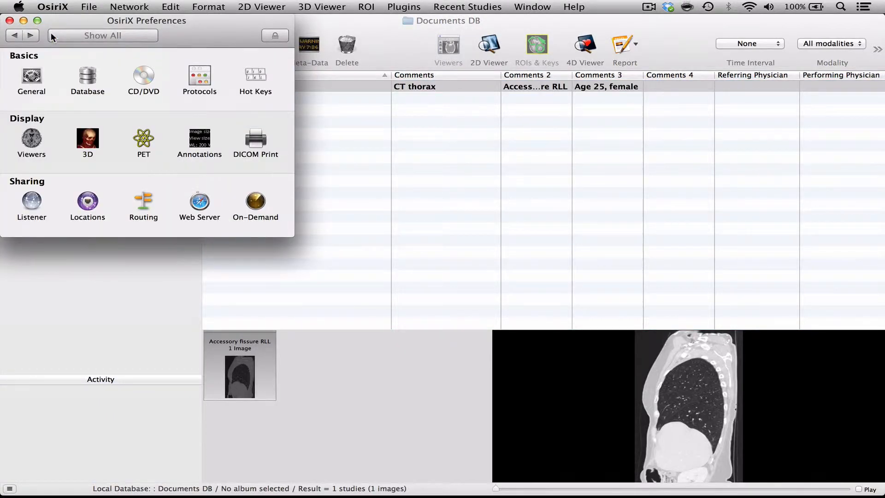
{"action": "left_click", "coordinate": [31, 77]}
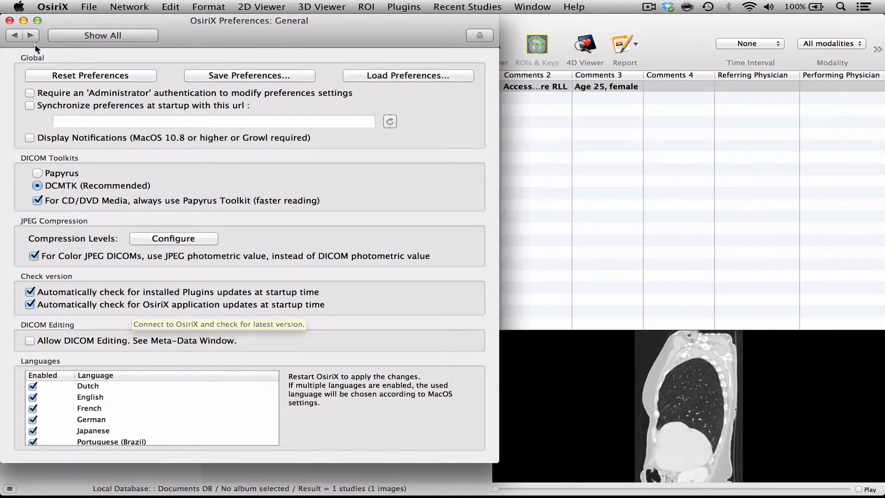
{"action": "left_click", "coordinate": [9, 21]}
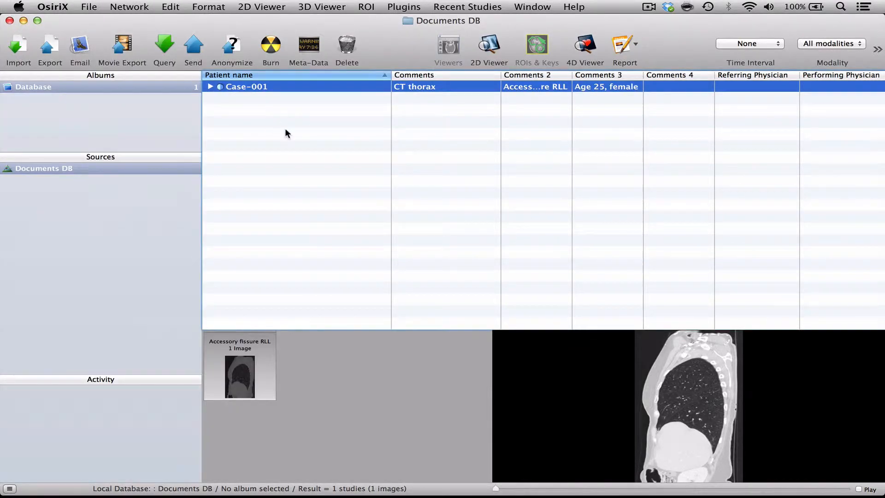
View the anonymization options for Case-001 and cancel without anonymizing
{"action": "left_click", "coordinate": [234, 42]}
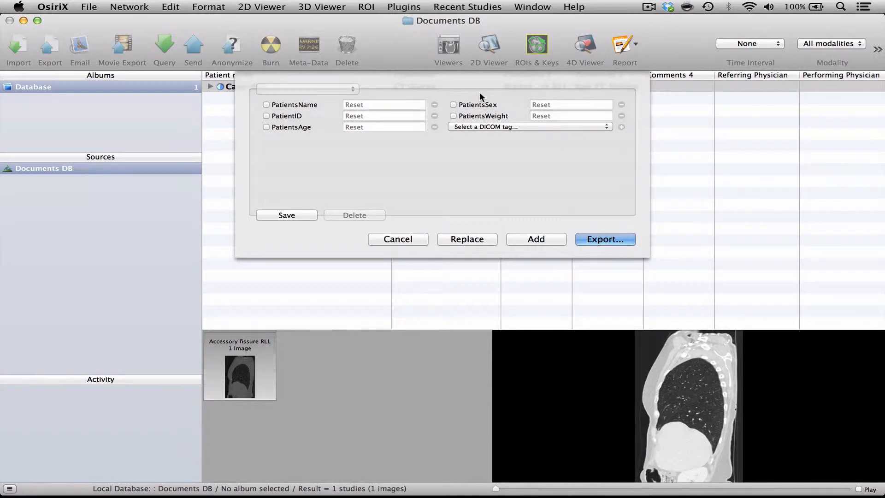
{"action": "left_click", "coordinate": [396, 239]}
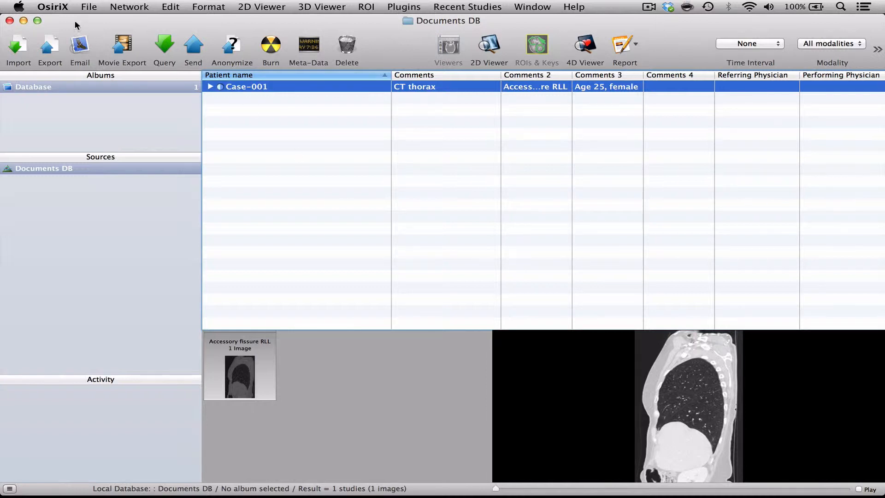
Load the preferences file com.rossetantoine.osirix.plist from the MER plist Jan 2014 folder, replacing the current preferences, and close the preferences window
{"action": "left_click", "coordinate": [58, 7]}
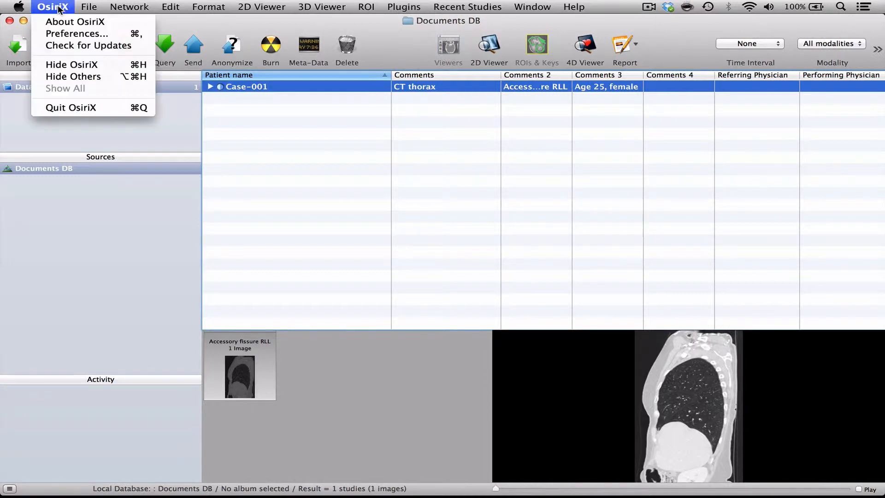
{"action": "left_click", "coordinate": [58, 33]}
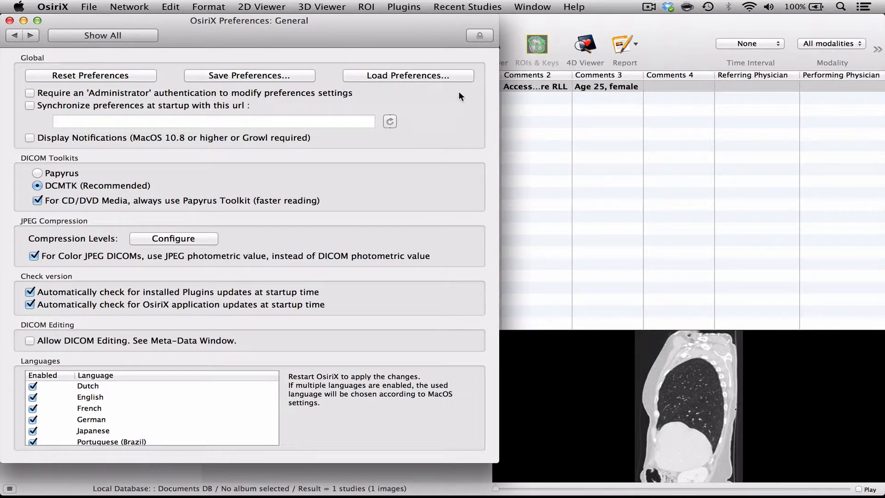
{"action": "left_click", "coordinate": [434, 76]}
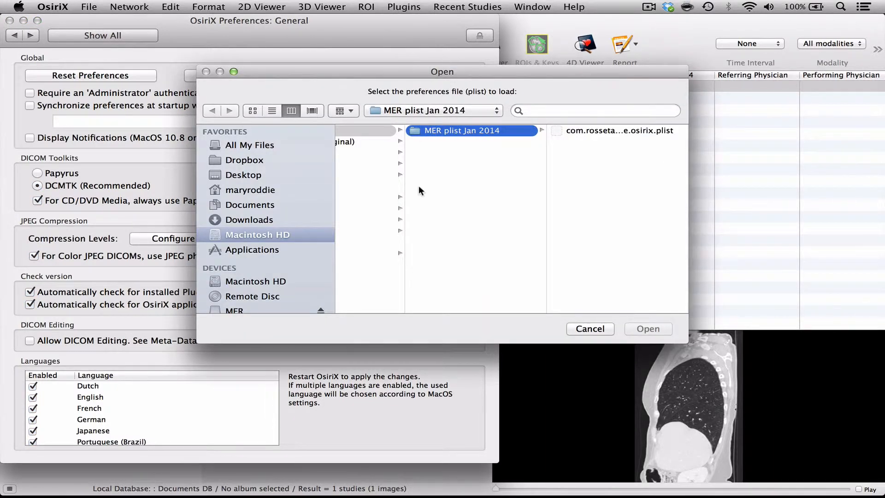
{"action": "left_click", "coordinate": [580, 130]}
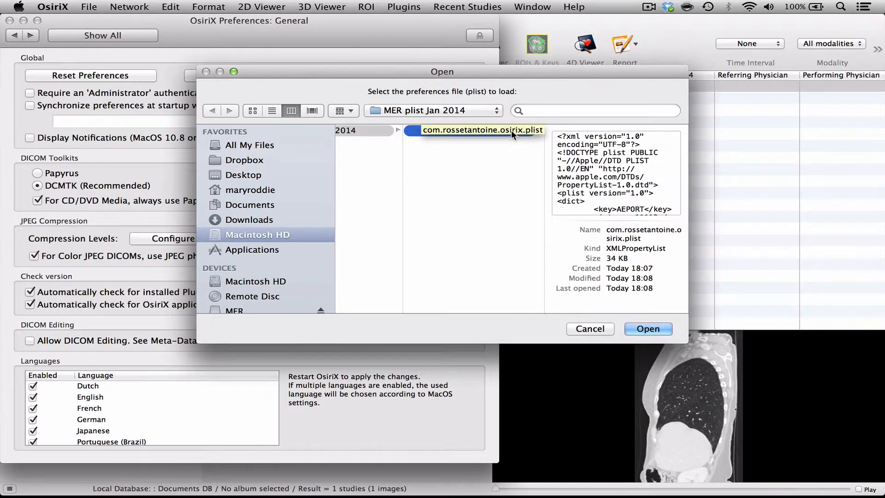
{"action": "left_click", "coordinate": [648, 329]}
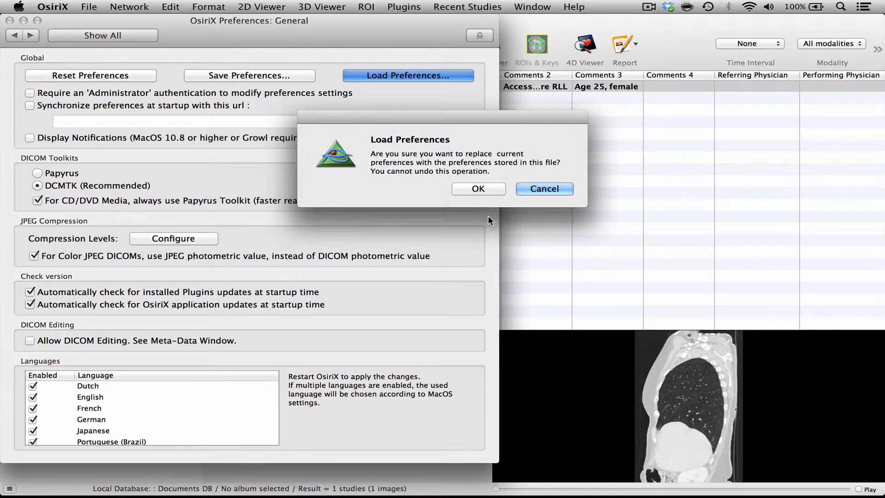
{"action": "left_click", "coordinate": [474, 190]}
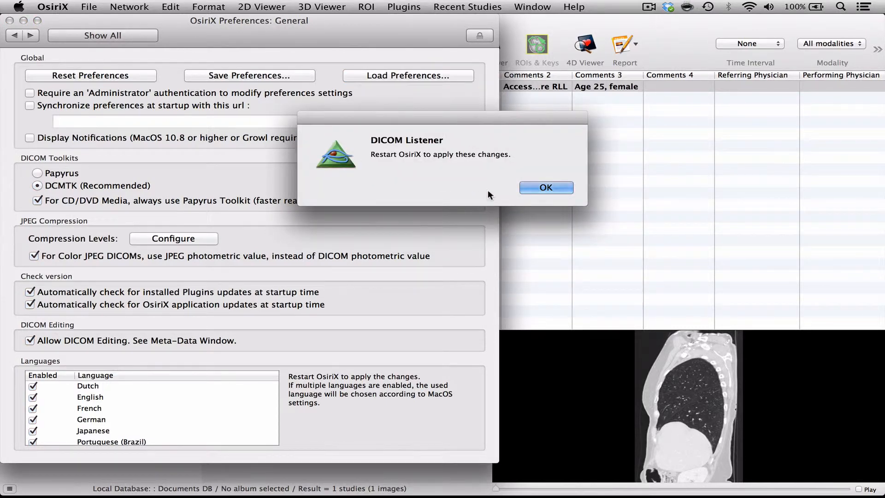
{"action": "left_click", "coordinate": [535, 189]}
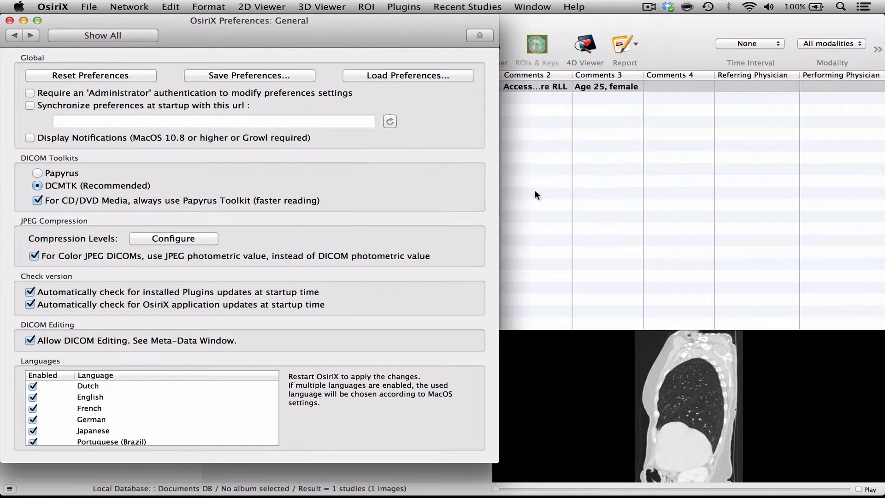
{"action": "left_click", "coordinate": [9, 21]}
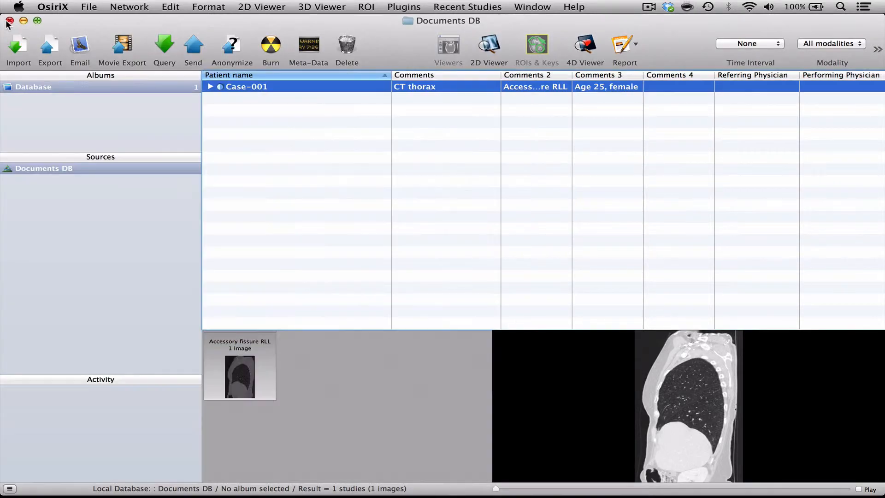
Quit and relaunch OsiriX to apply the loaded preferences
{"action": "left_click", "coordinate": [53, 7]}
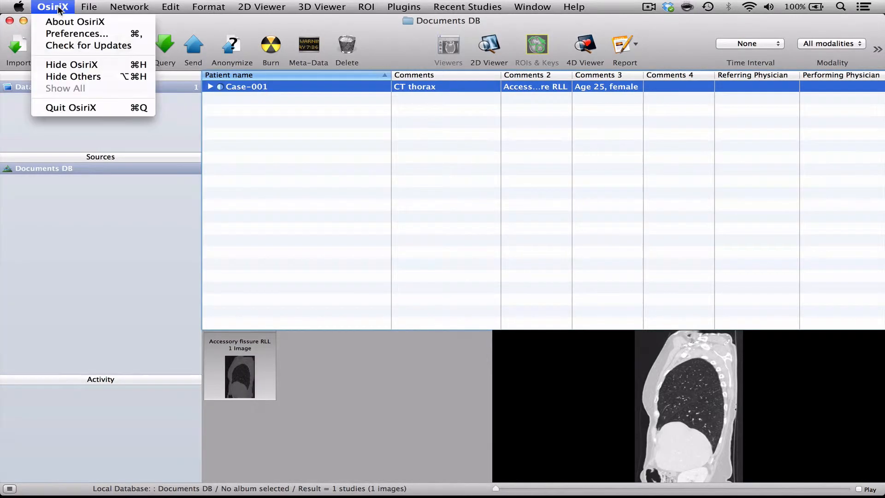
{"action": "left_click", "coordinate": [60, 108]}
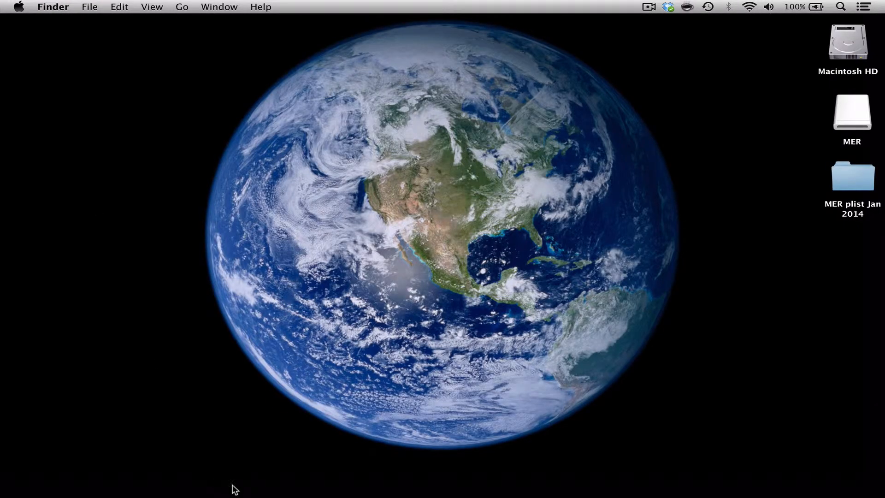
{"action": "mouse_move", "coordinate": [400, 495]}
{"action": "left_click", "coordinate": [362, 479]}
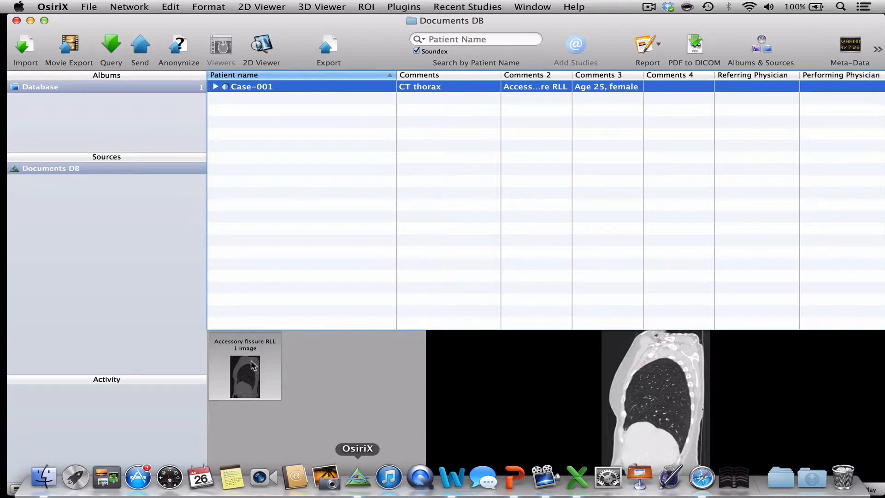
Check the General section of the OsiriX preferences in the restarted application and close it
{"action": "left_click", "coordinate": [44, 7]}
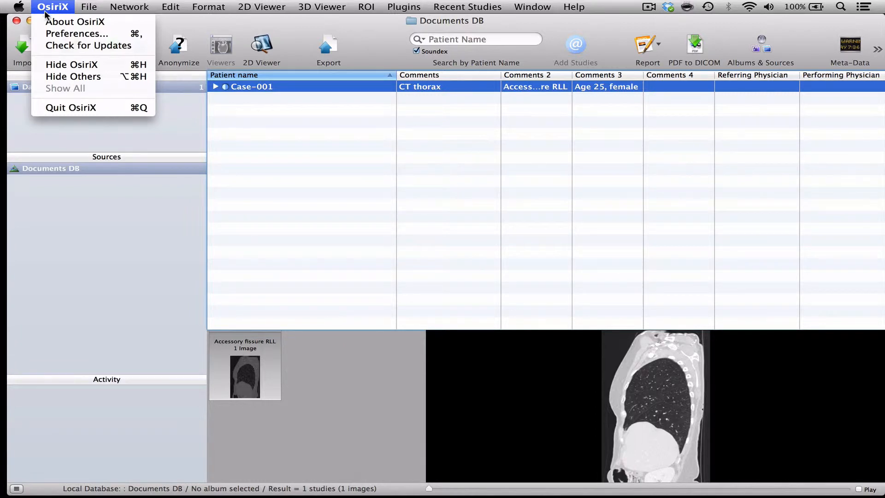
{"action": "left_click", "coordinate": [48, 31]}
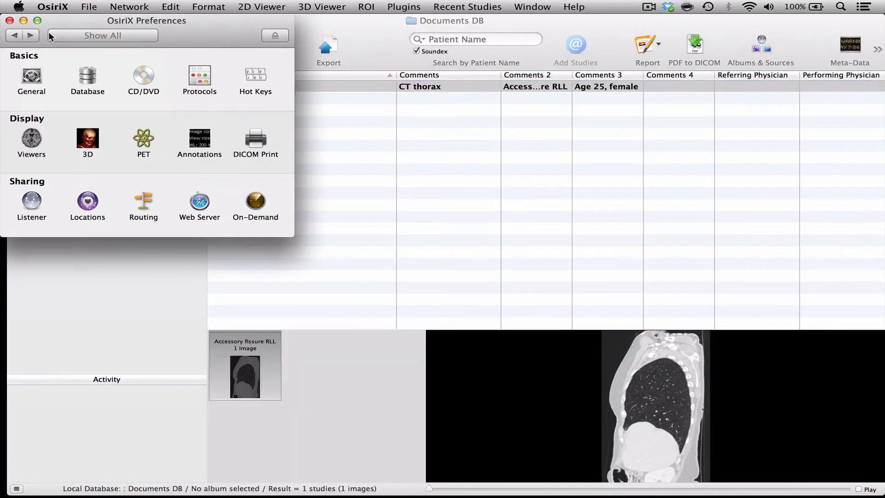
{"action": "left_click", "coordinate": [33, 72]}
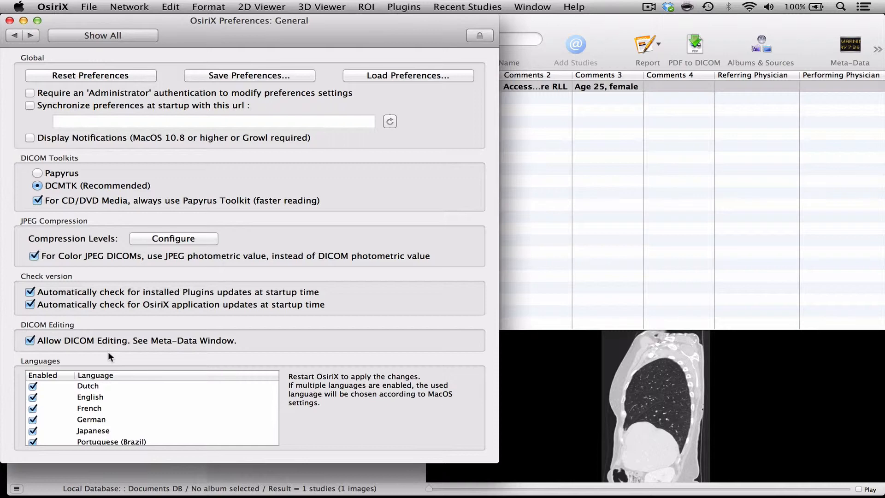
{"action": "left_click", "coordinate": [9, 21]}
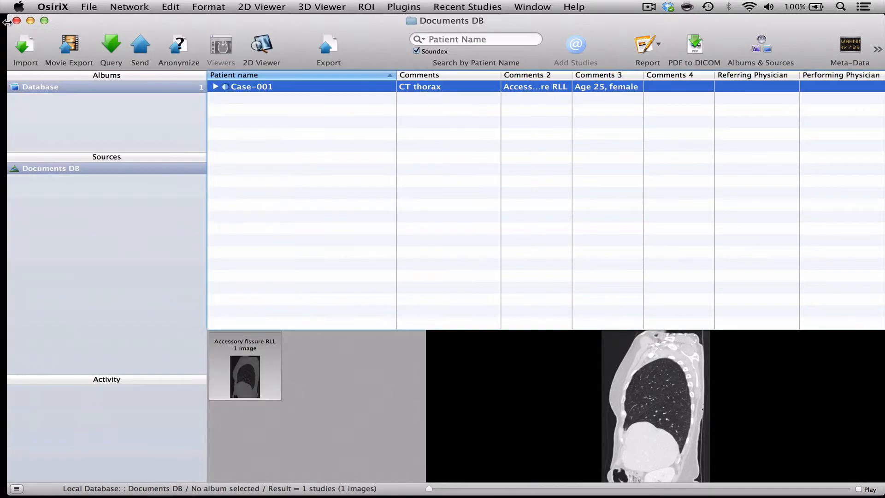
Review the anonymization fields and list of saved templates for Case-001, and cancel without anonymizing
{"action": "left_click", "coordinate": [179, 45]}
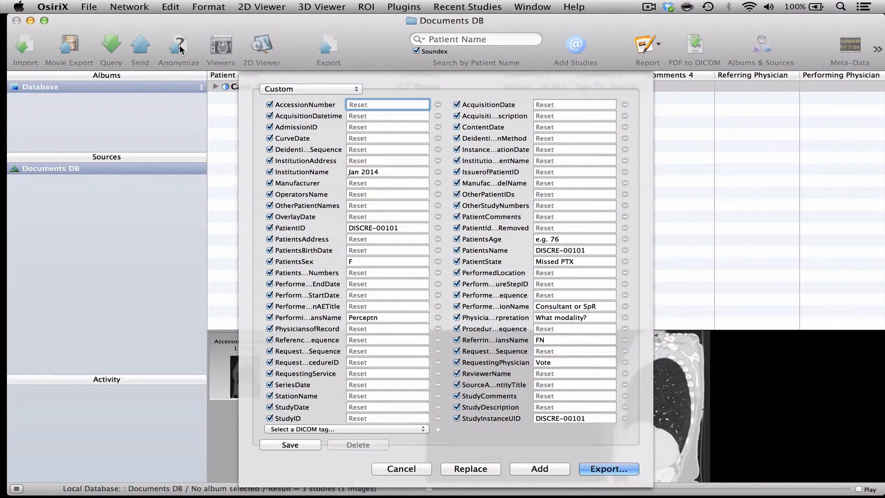
{"action": "left_click", "coordinate": [301, 84]}
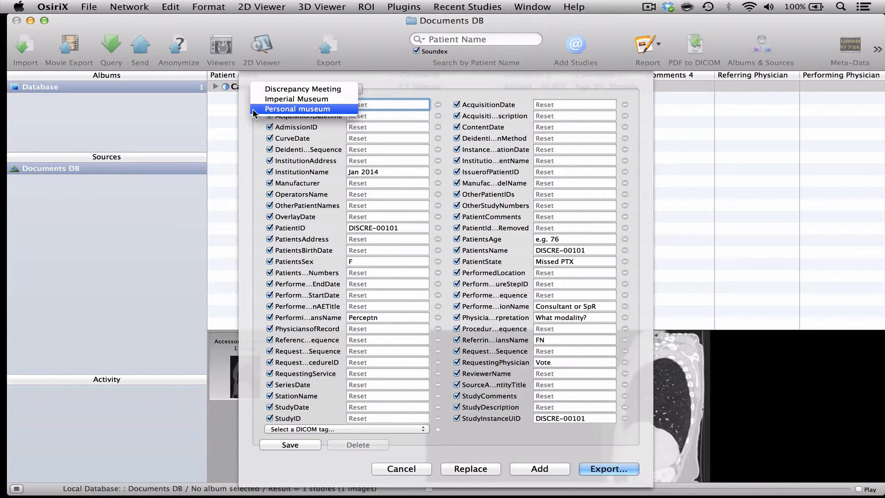
{"action": "left_click", "coordinate": [387, 469]}
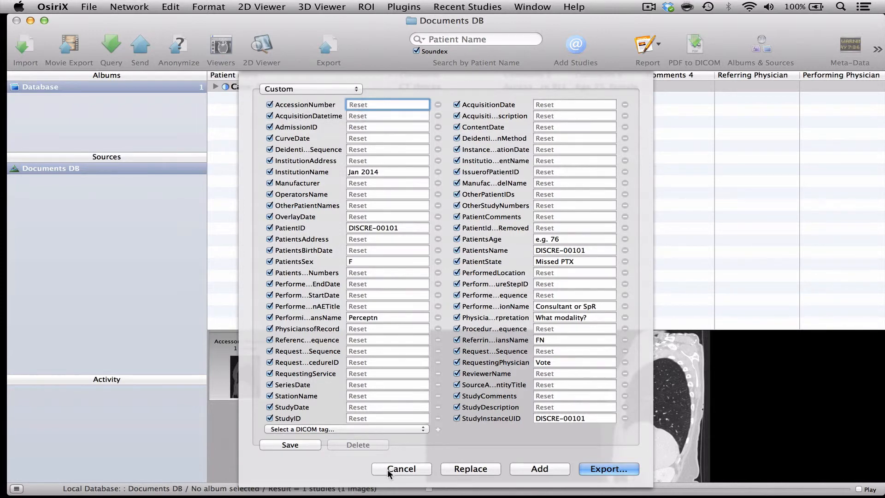
{"action": "left_click", "coordinate": [387, 469]}
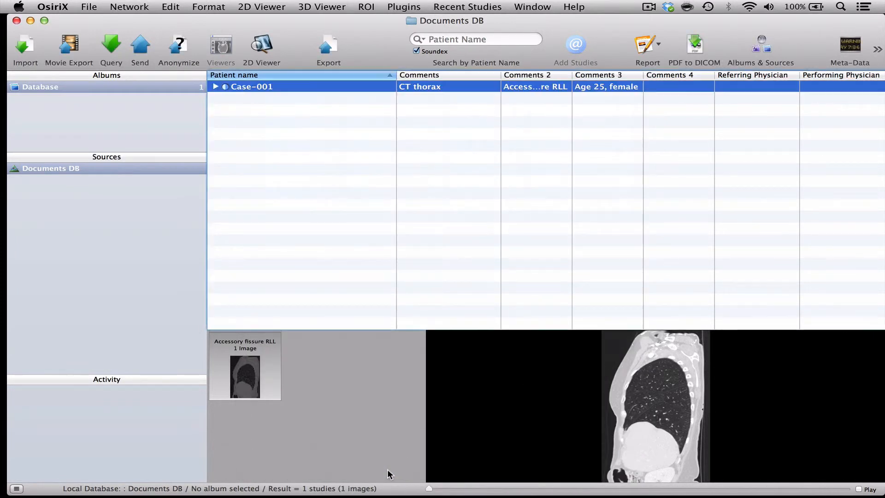